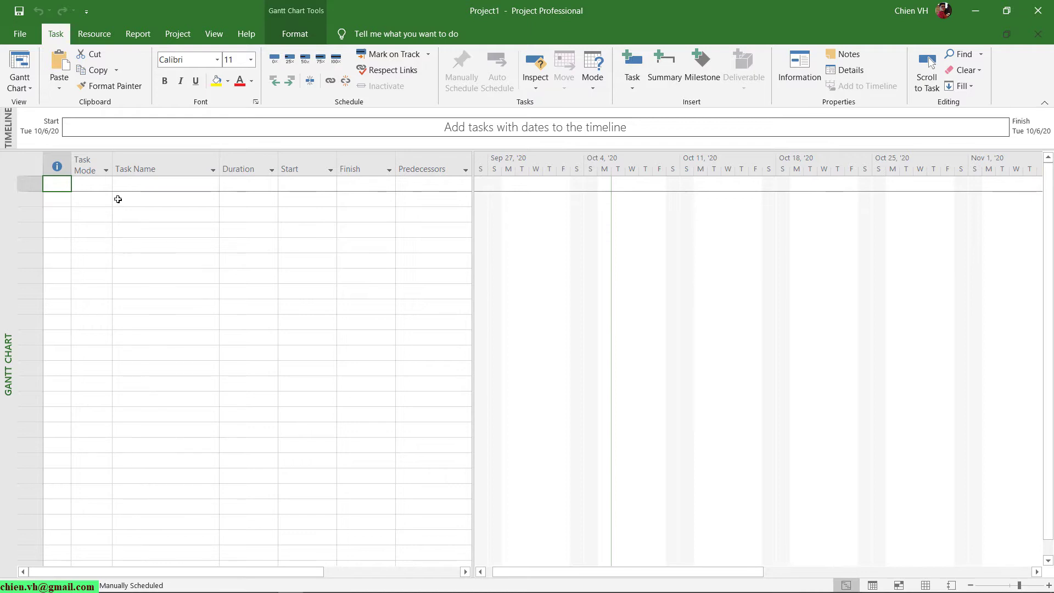
In Project Information, change the project start date from Tue 10/6/20 to Mon 10/12/20
click(178, 34)
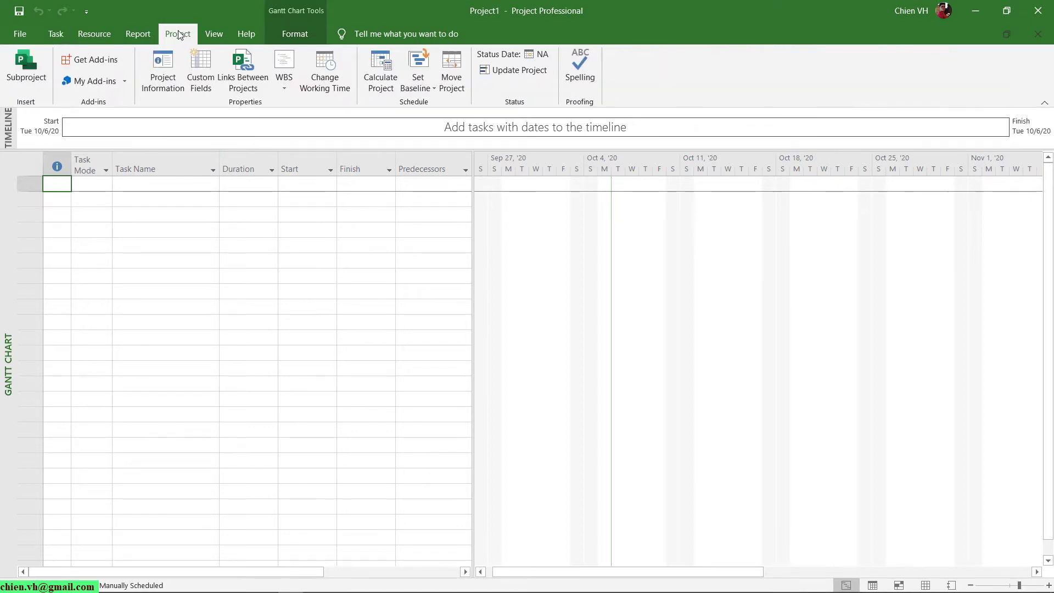
click(164, 76)
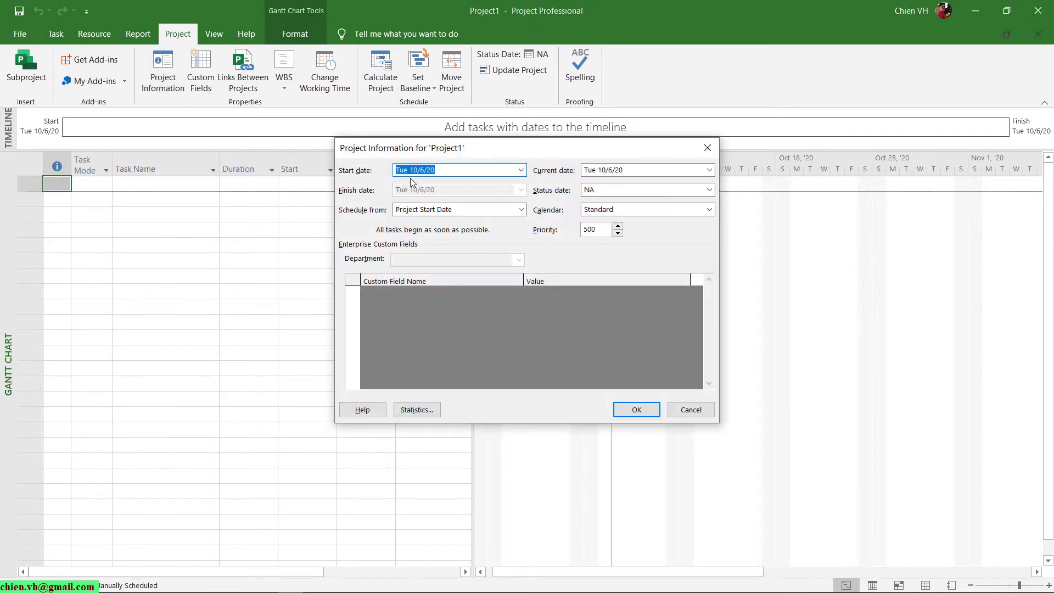
click(521, 171)
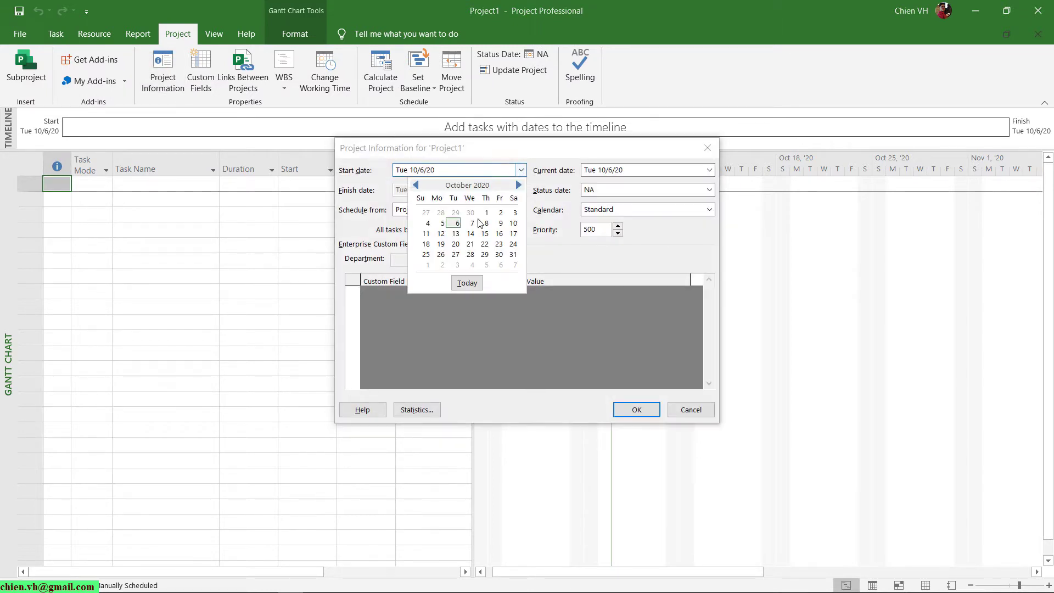
click(440, 236)
click(636, 410)
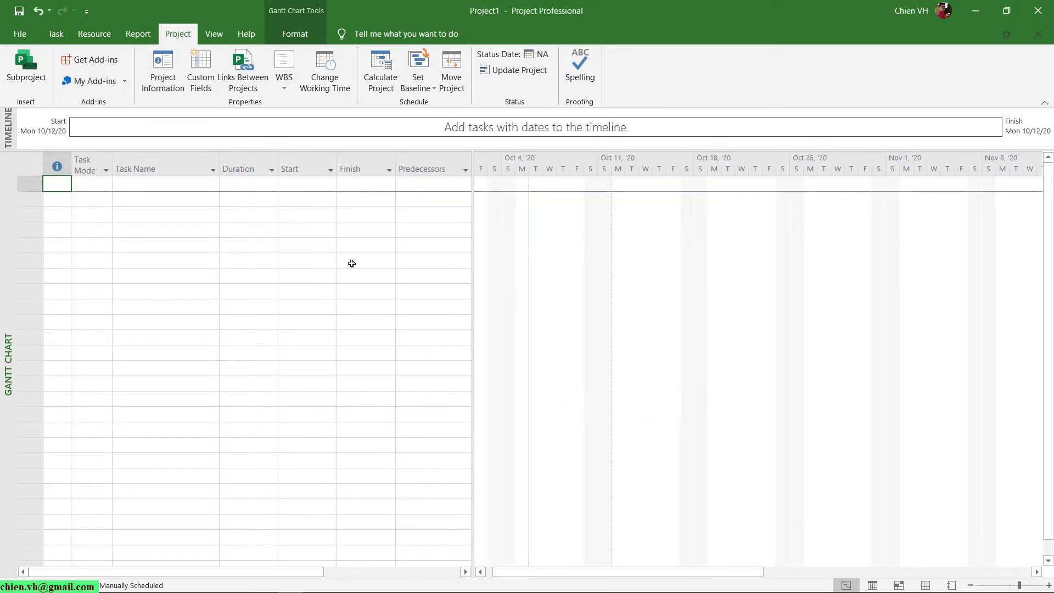
click(335, 87)
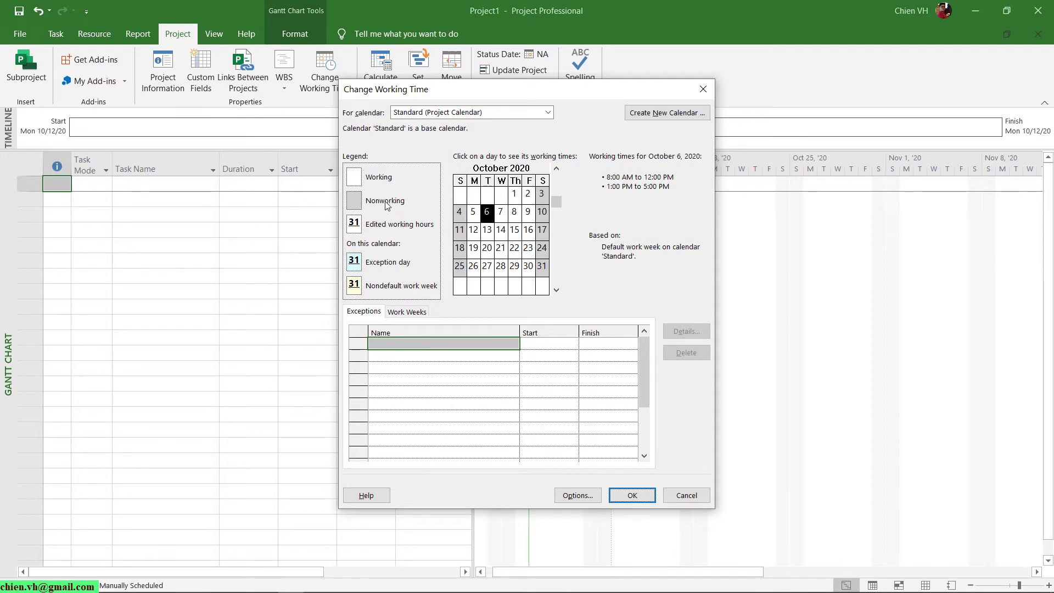
click(632, 496)
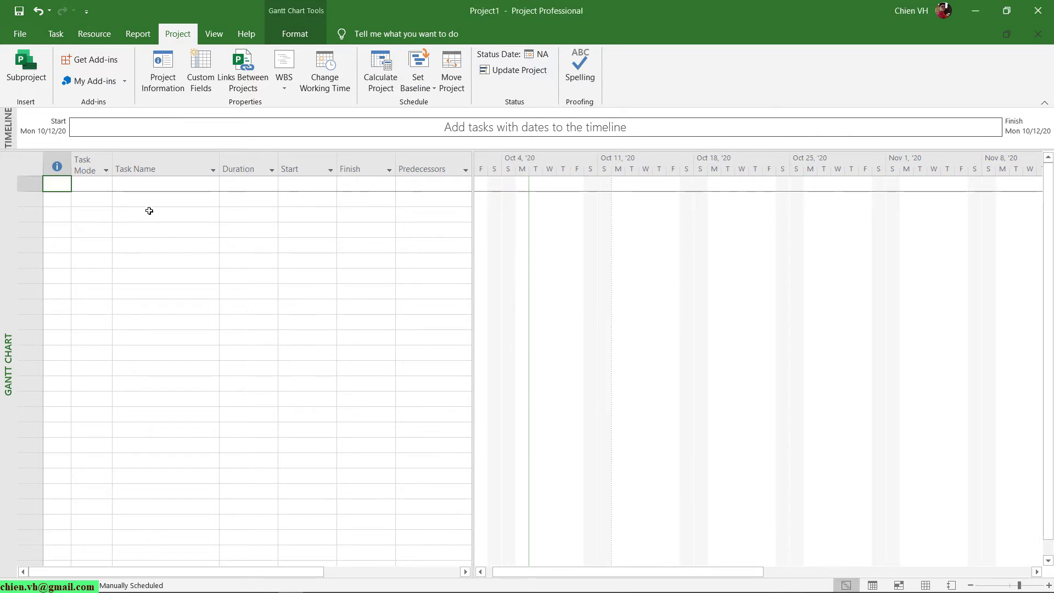
Enter Task 1, Task 2 and Task 3 as the first three task names
click(133, 190)
text(Task 1)
key(Return)
text(Task 2)
key(Return)
text(Task)
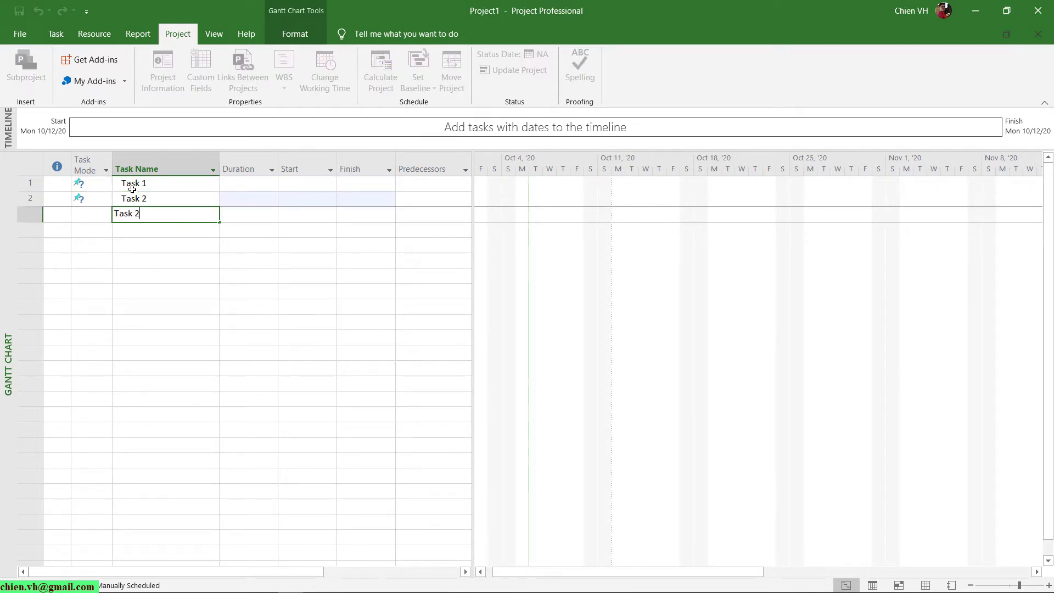
text( 3)
key(Return)
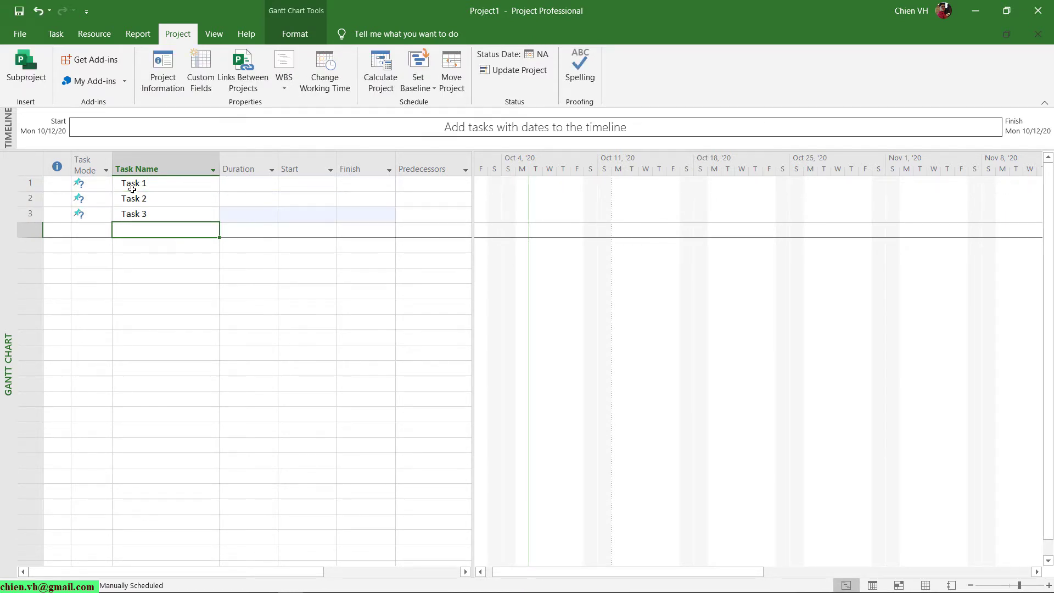
Switch all three tasks to Auto Schedule mode
click(87, 165)
click(94, 34)
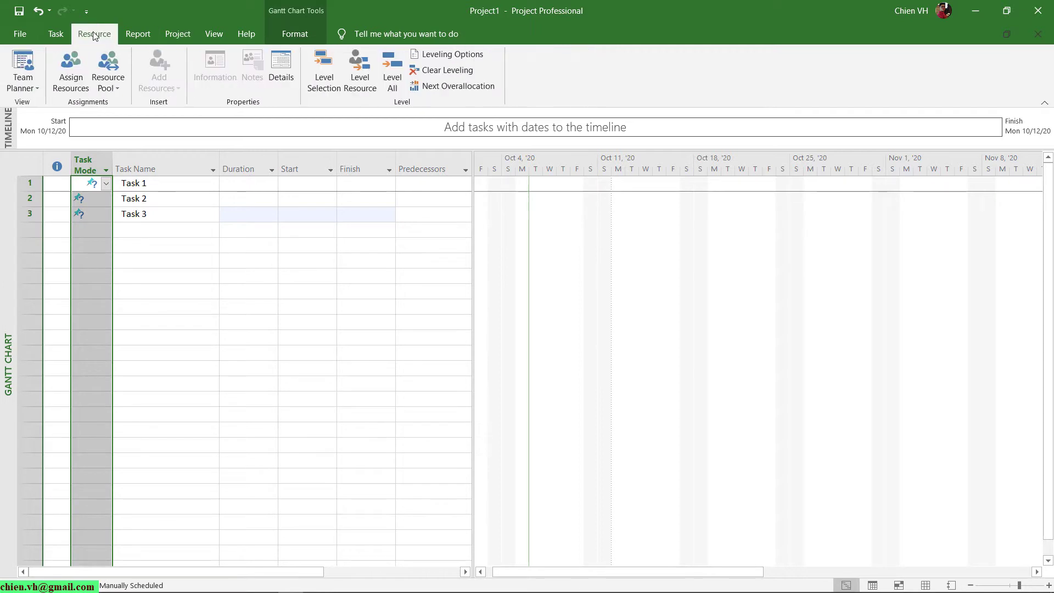
click(55, 33)
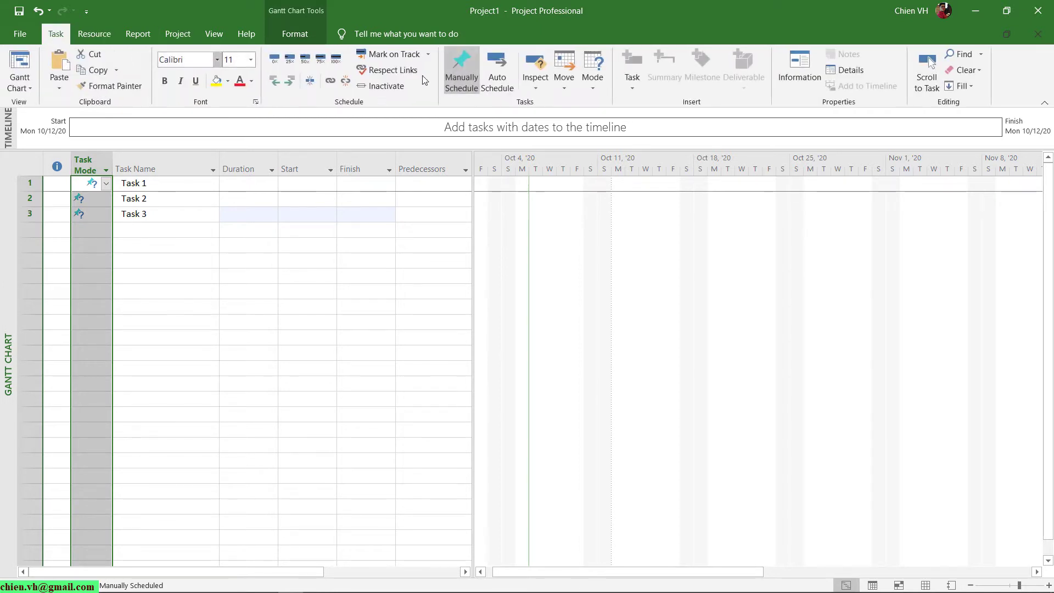
click(502, 65)
click(159, 275)
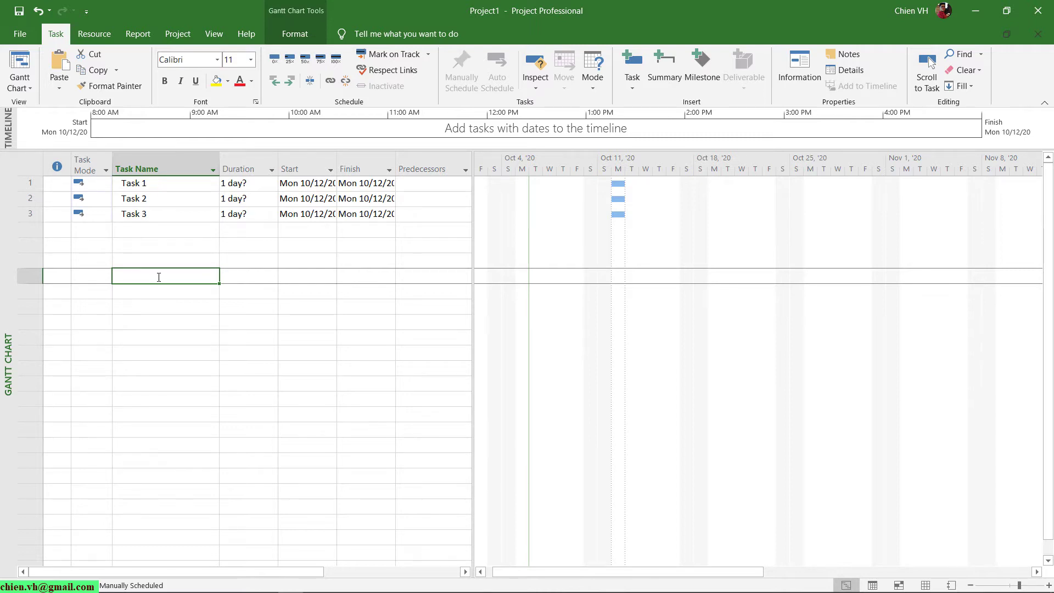
Give Task 1, Task 2 and Task 3 durations of 5, 5 and 6 days
click(247, 186)
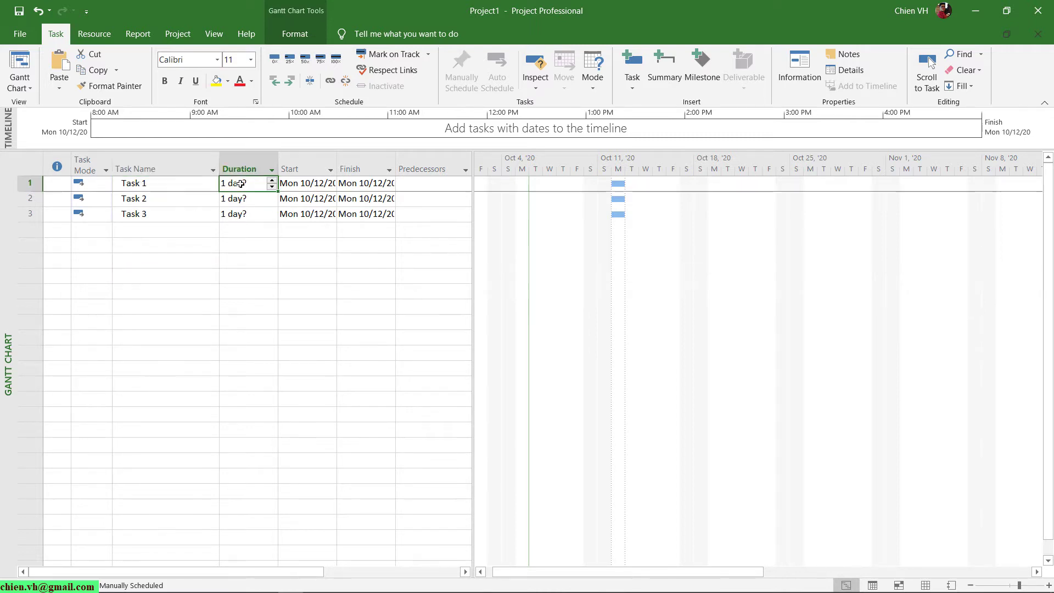
text(5)
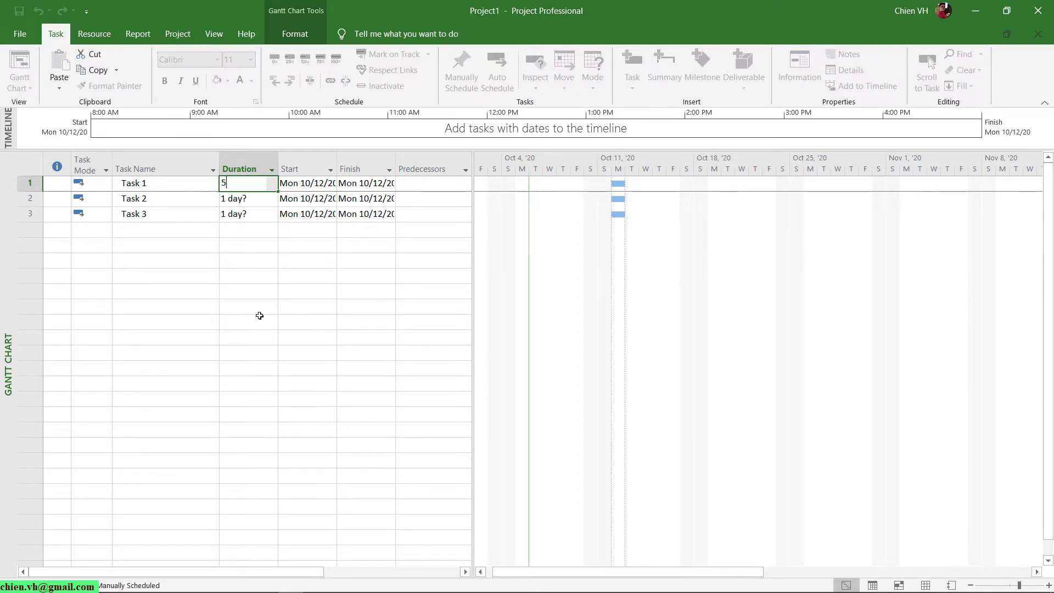
key(Return)
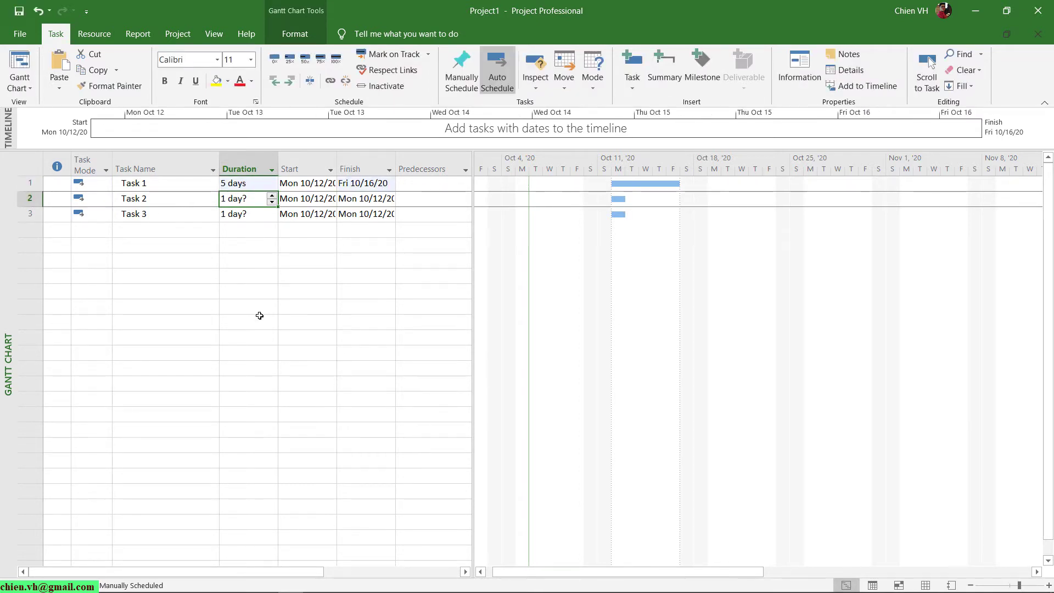
text(5)
key(Return)
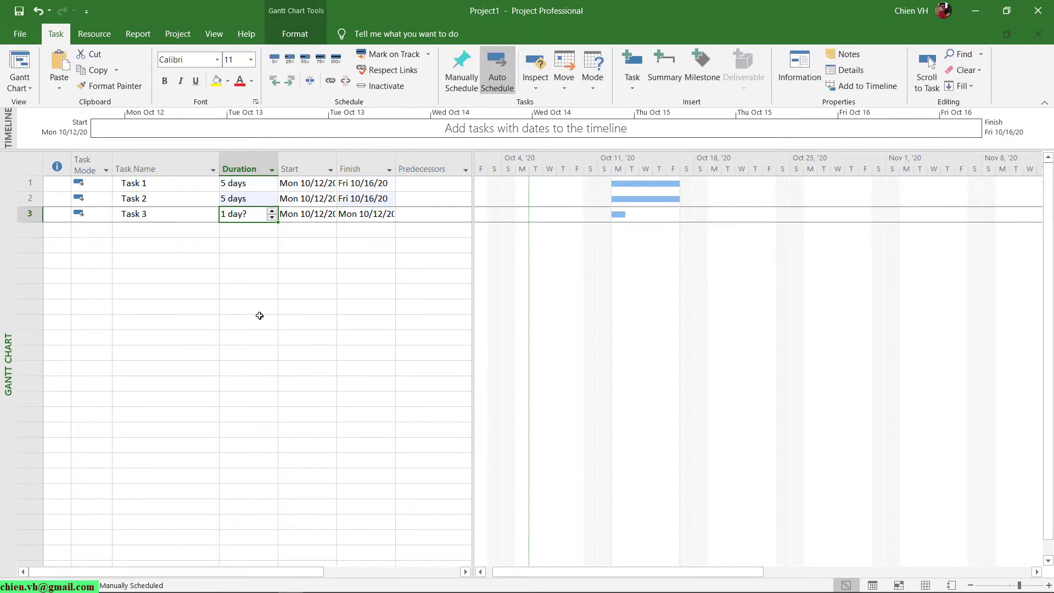
text(6)
key(Return)
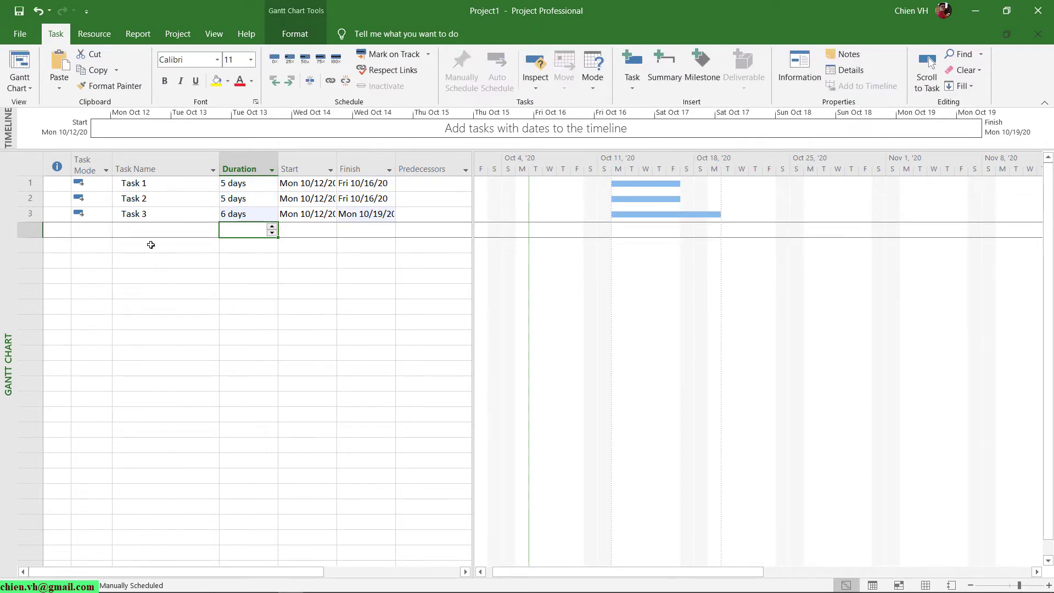
Add Task 4, Task 5 and Task 6 as new task names
click(142, 236)
text(Task 4)
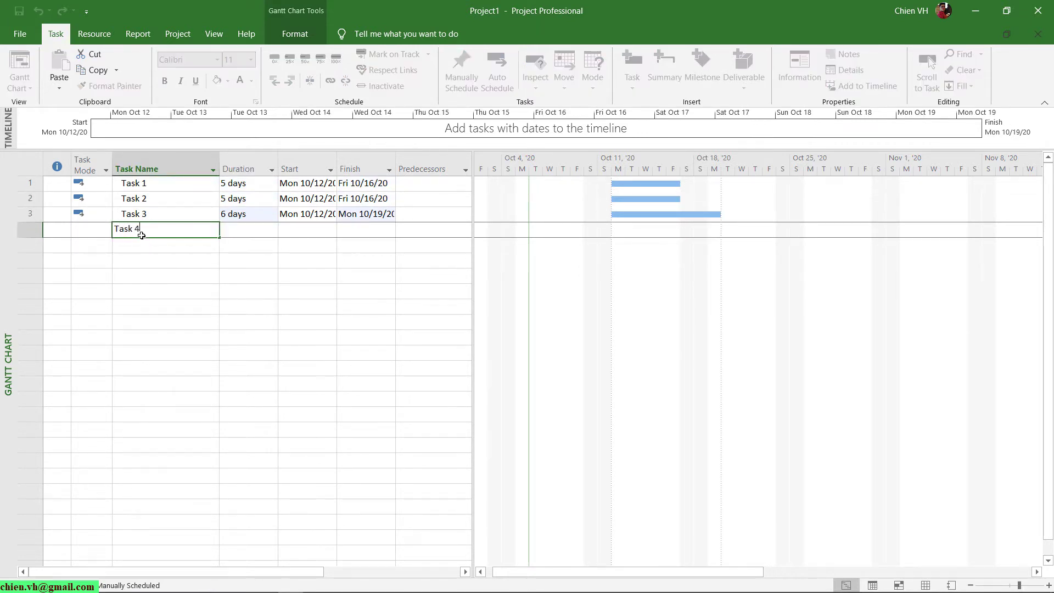
key(Return)
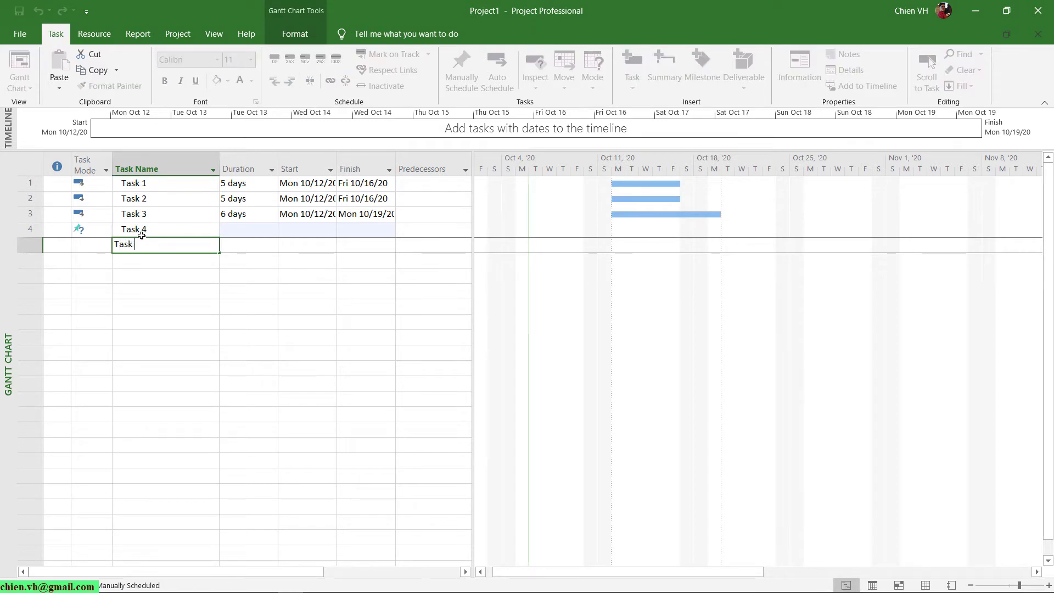
text(Task 5)
key(Return)
text(Task 6)
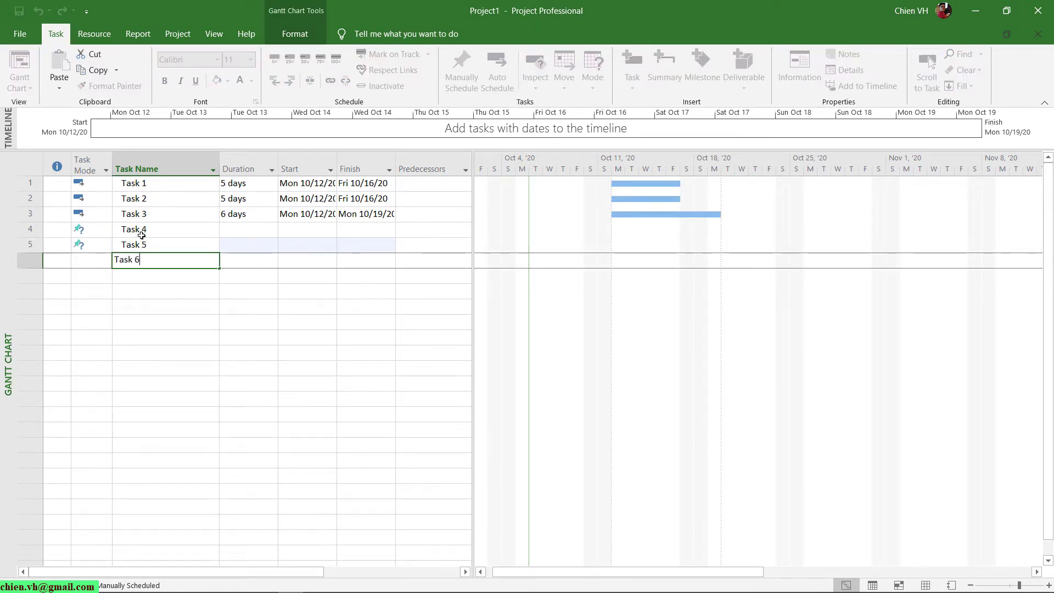
key(Return)
Switch Tasks 4–6 to Auto Schedule mode
click(85, 164)
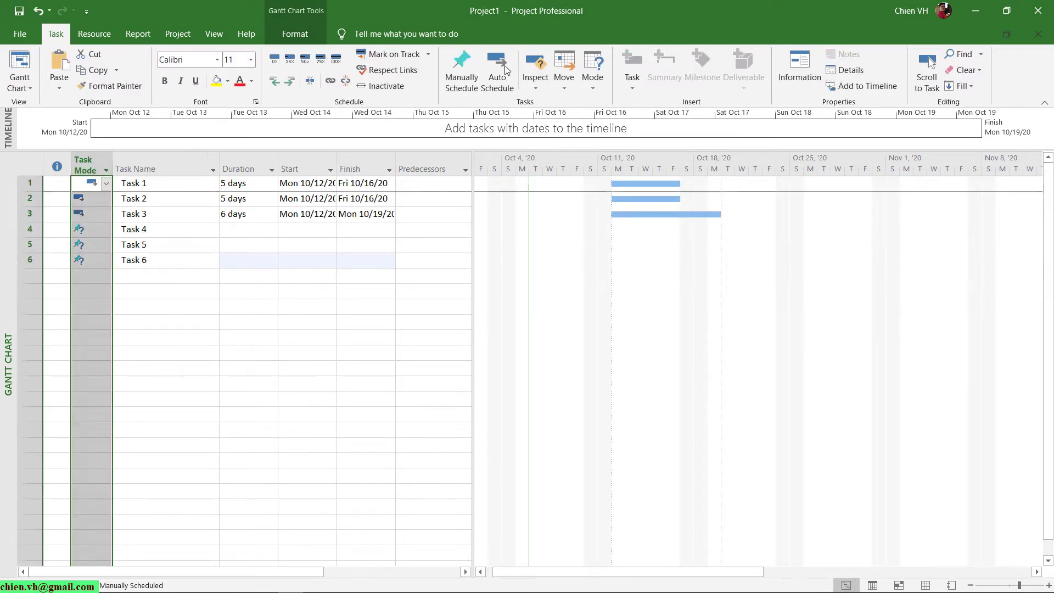
click(497, 71)
click(187, 352)
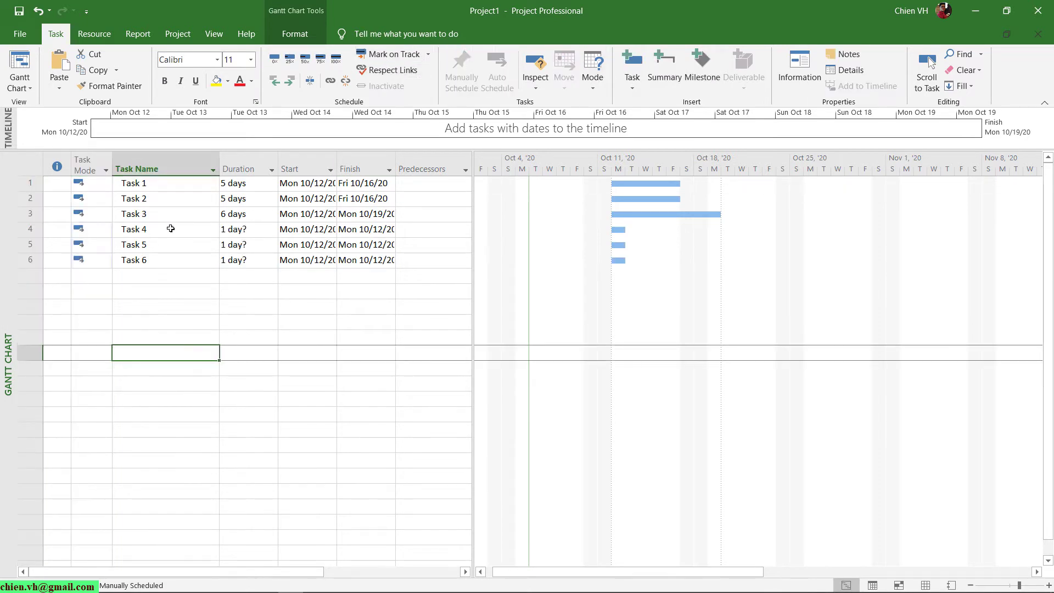
Give Task 4, Task 5 and Task 6 durations of 10, 12 and 15 days
click(171, 224)
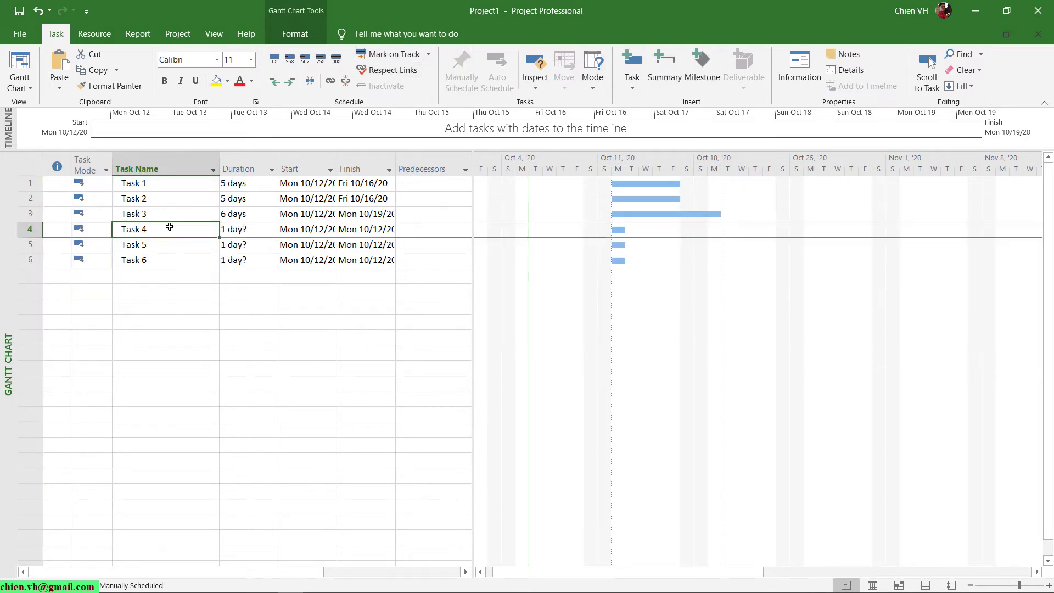
click(248, 231)
text(10)
key(Return)
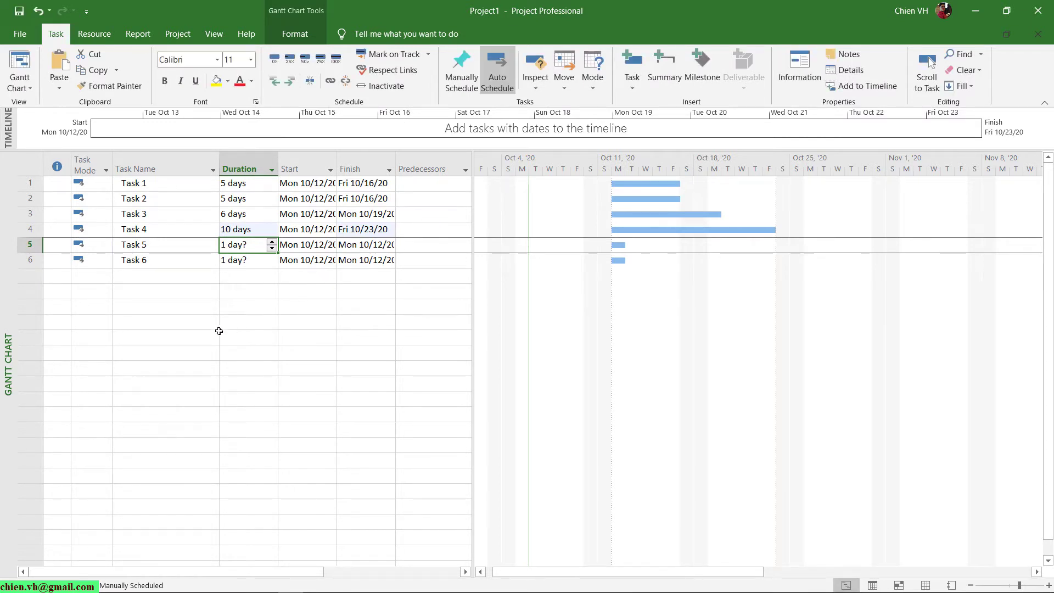
click(170, 318)
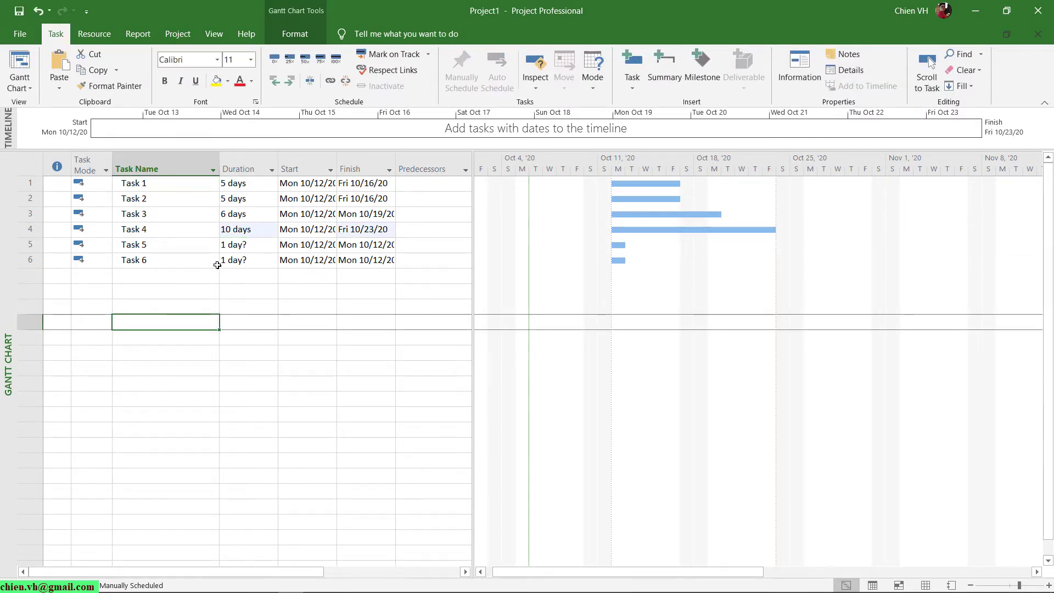
click(242, 245)
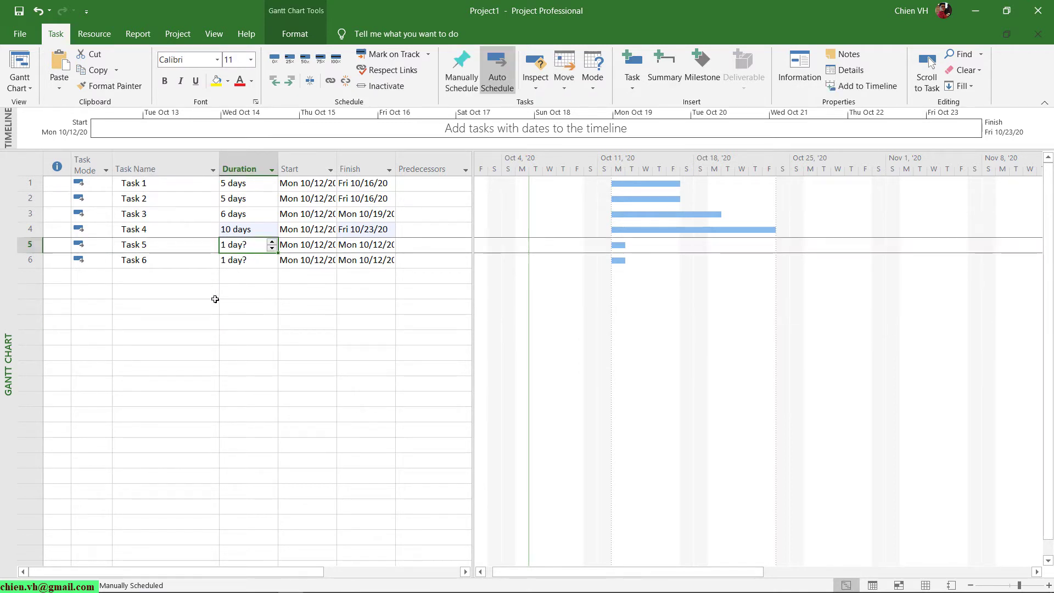
text(12)
key(Return)
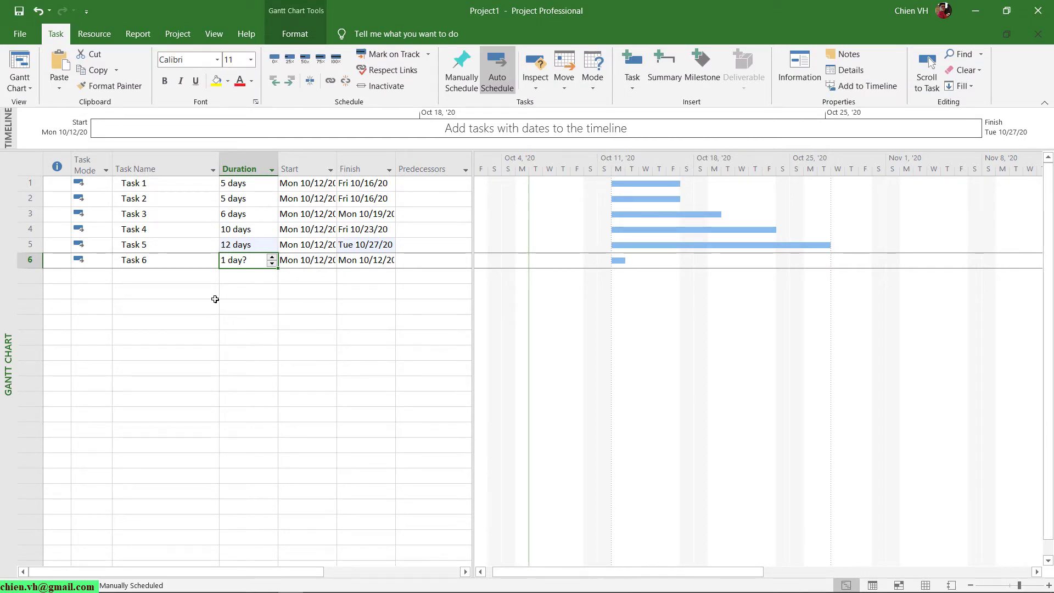
text(15)
key(Return)
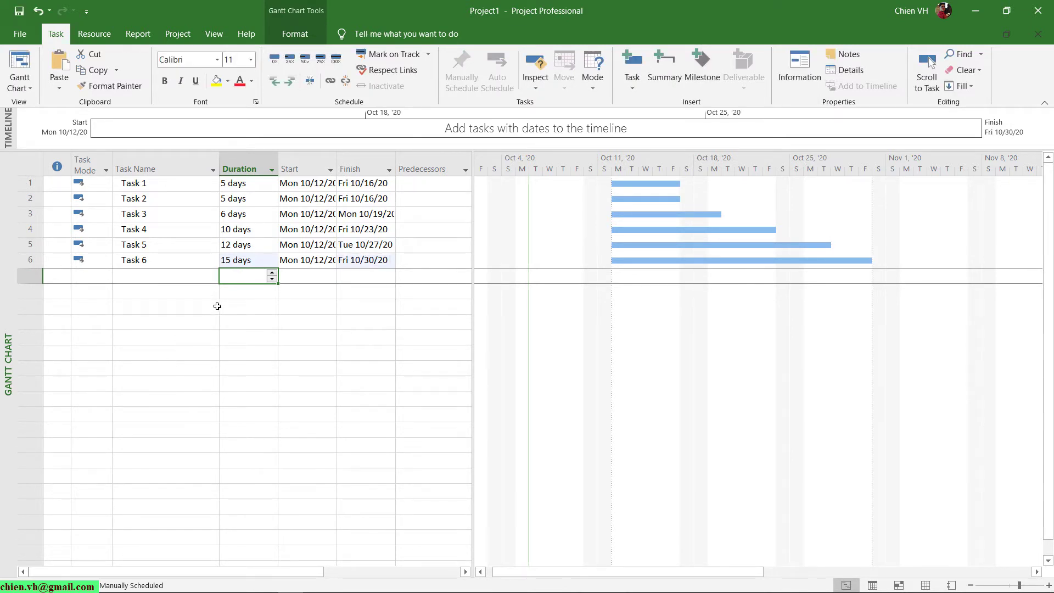
click(31, 183)
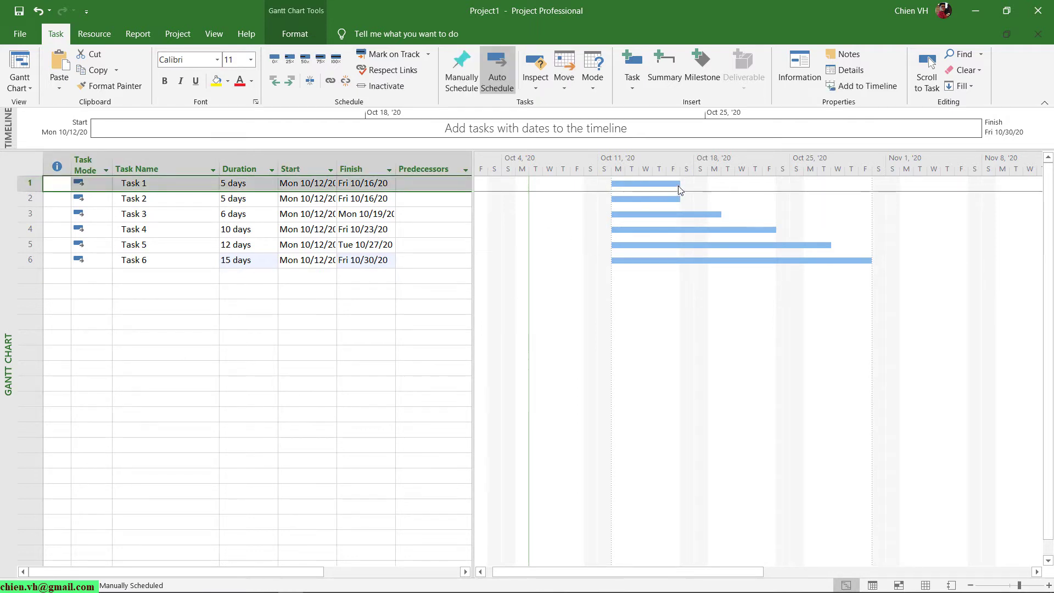
Widen the Start and Finish columns so dates like Mon 10/19/20 display fully
click(171, 345)
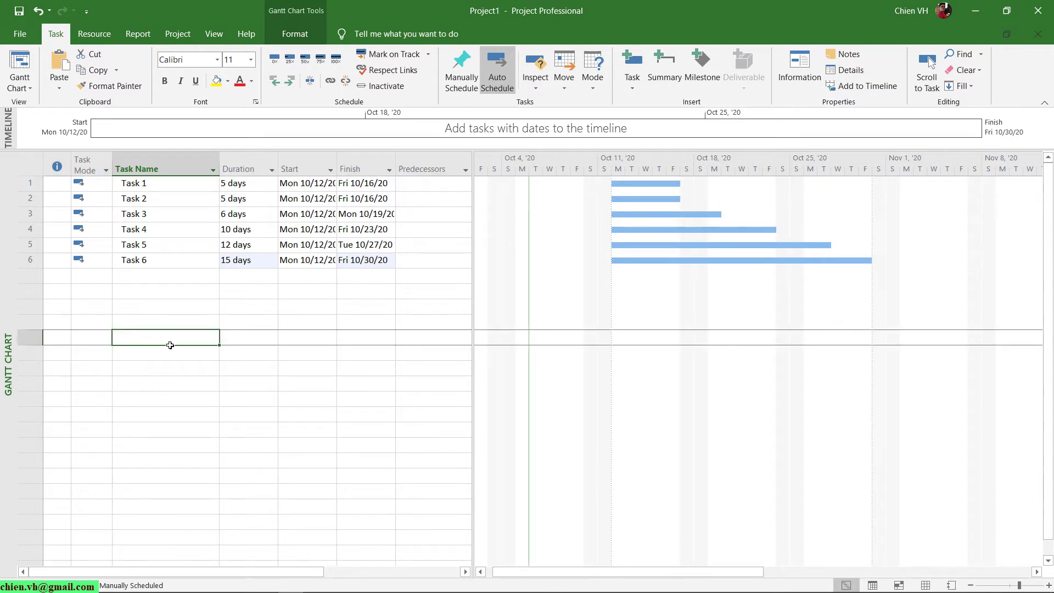
click(364, 156)
drag(340, 155, 349, 154)
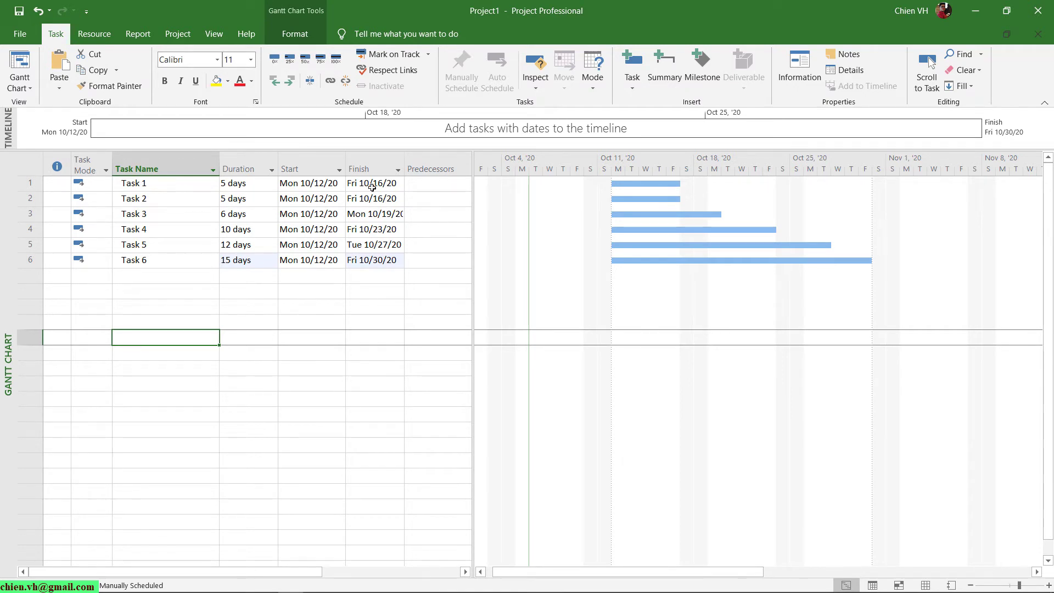
click(30, 182)
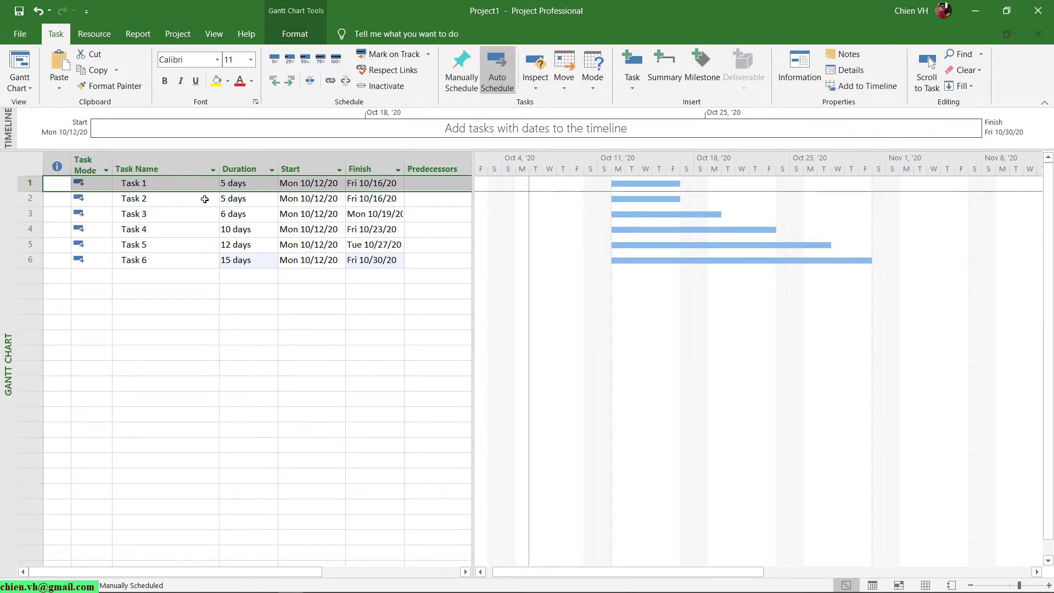
click(31, 198)
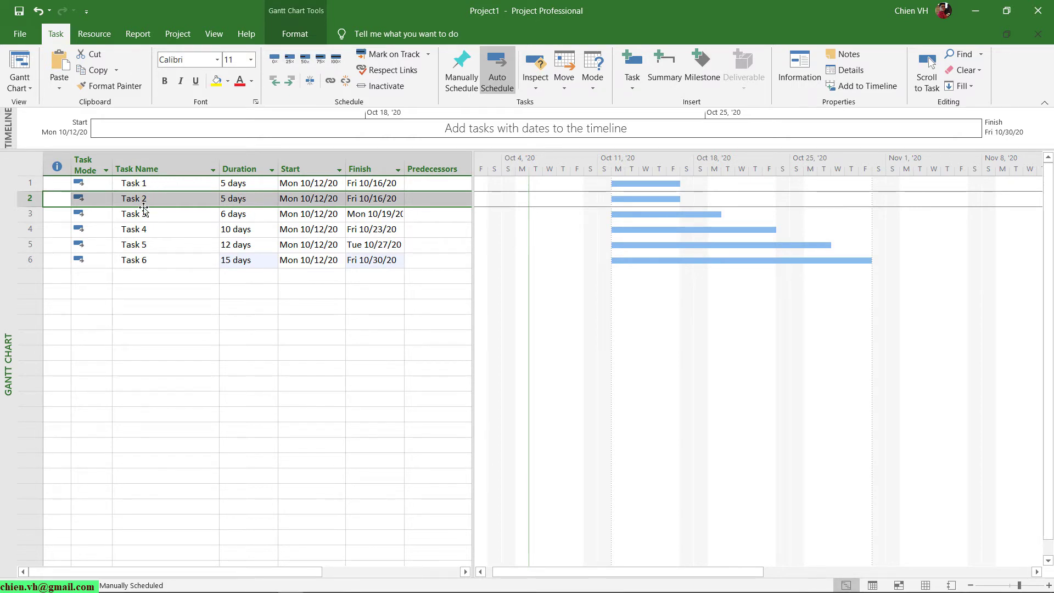
click(29, 217)
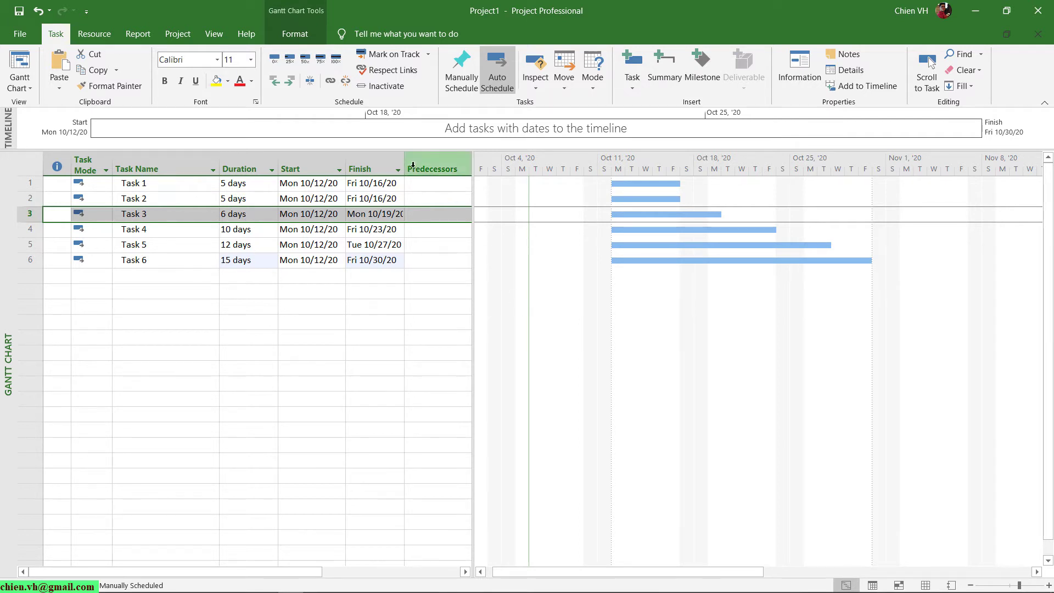
drag(404, 164, 413, 164)
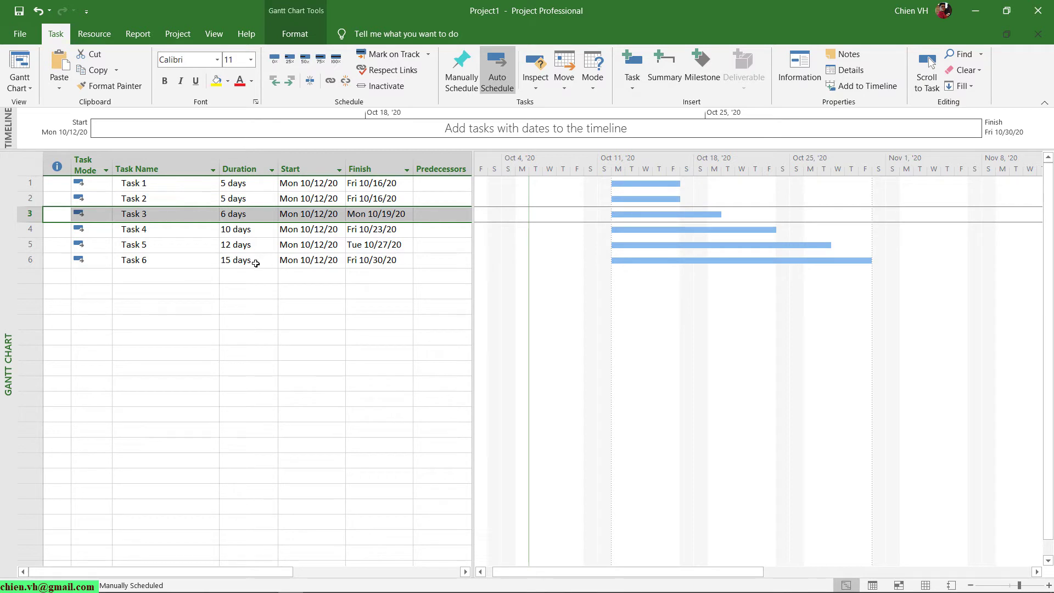
click(187, 293)
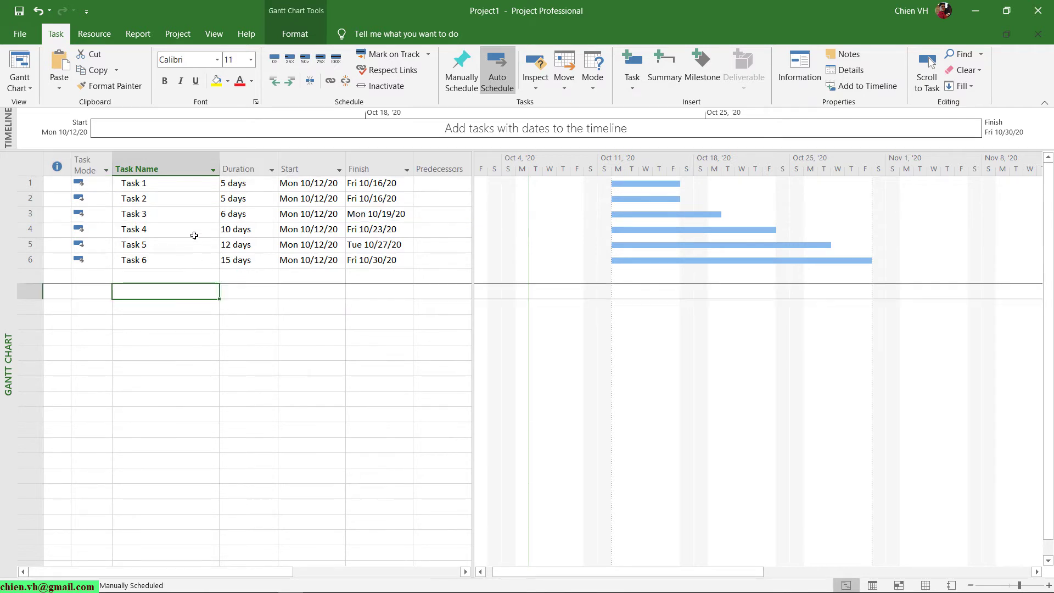
Change Task 3's duration from 6 days to 6 edays
click(166, 216)
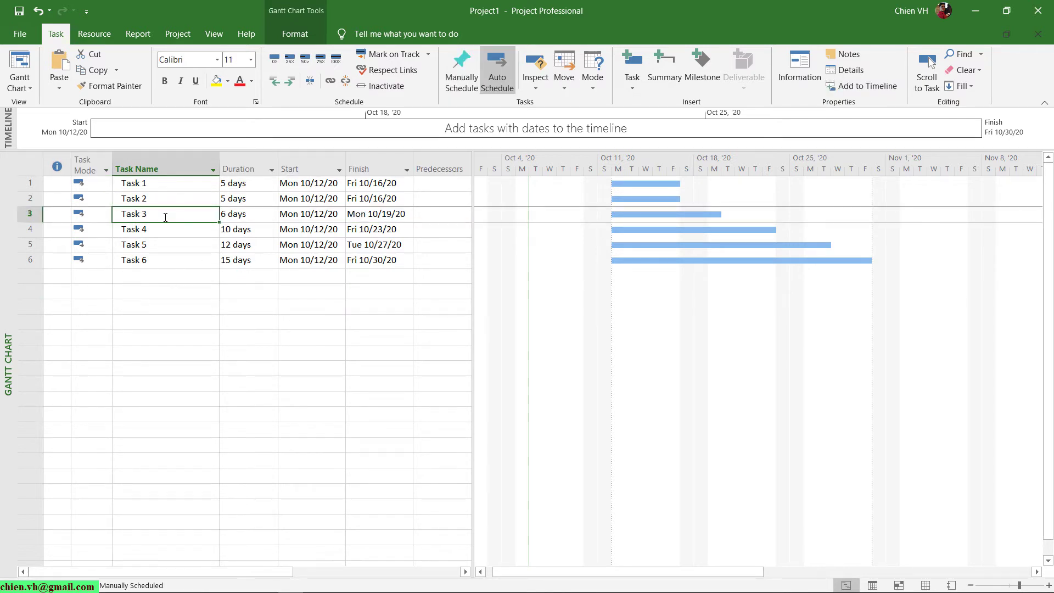
click(229, 214)
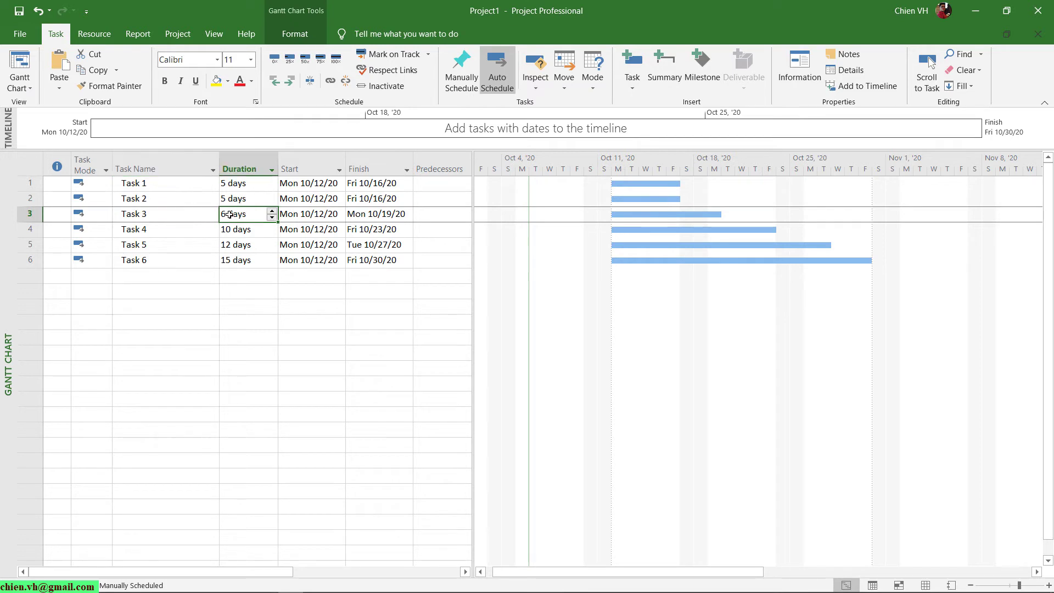
click(181, 216)
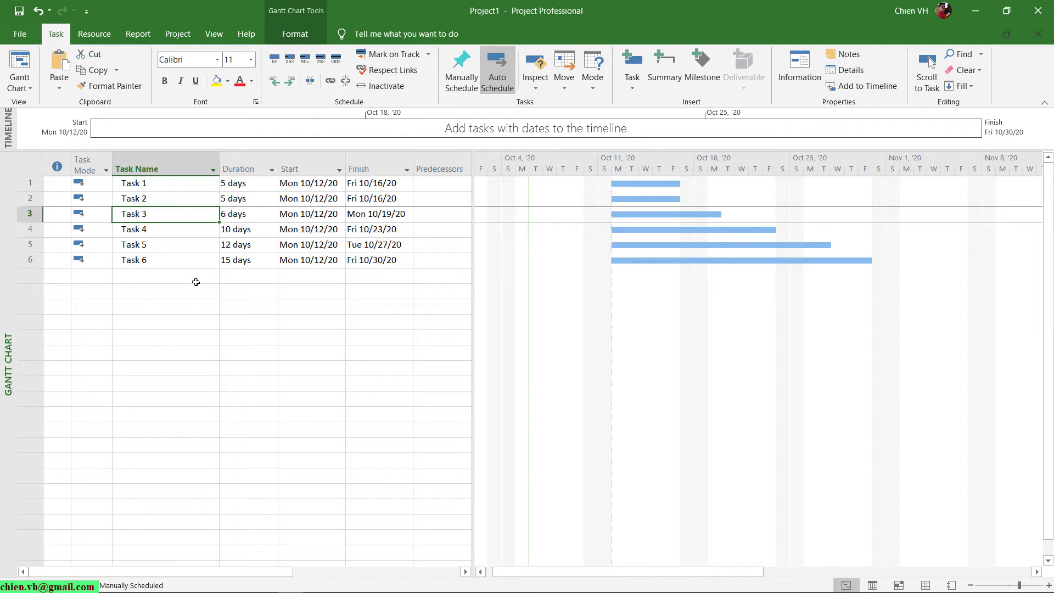
click(230, 215)
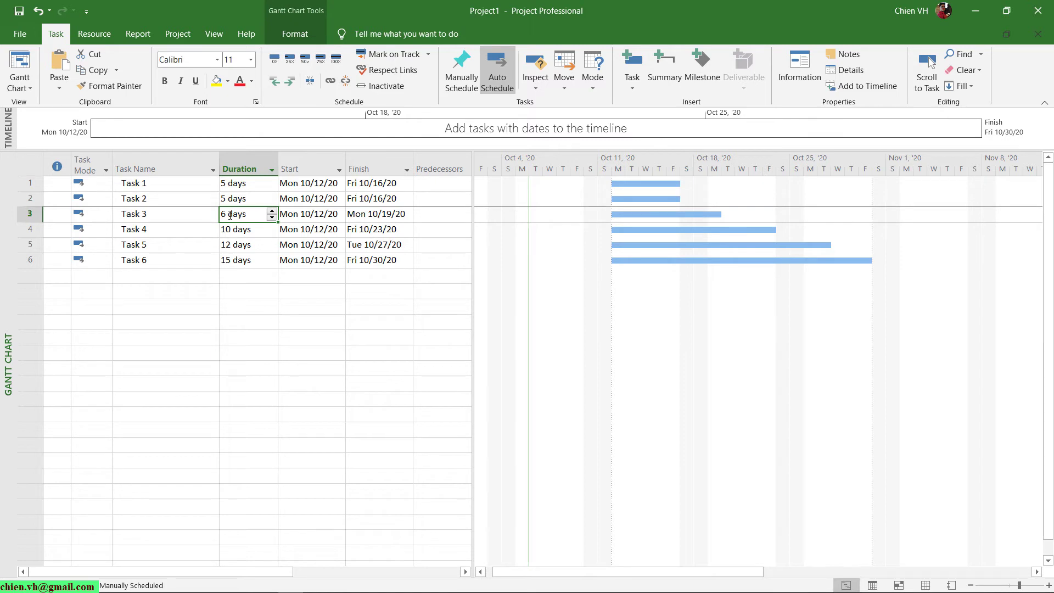
click(230, 215)
text(e)
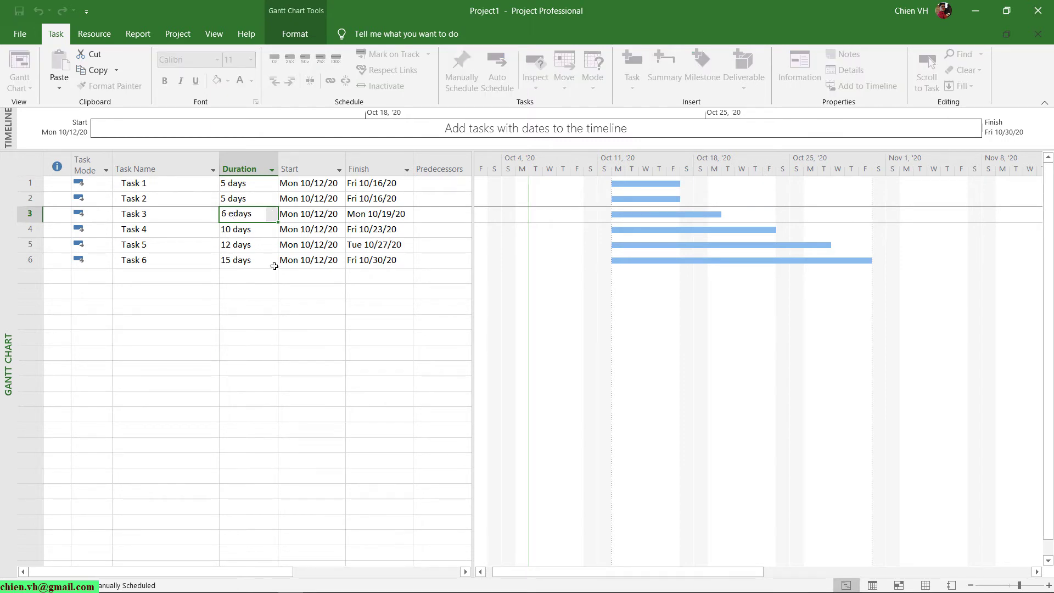
key(Return)
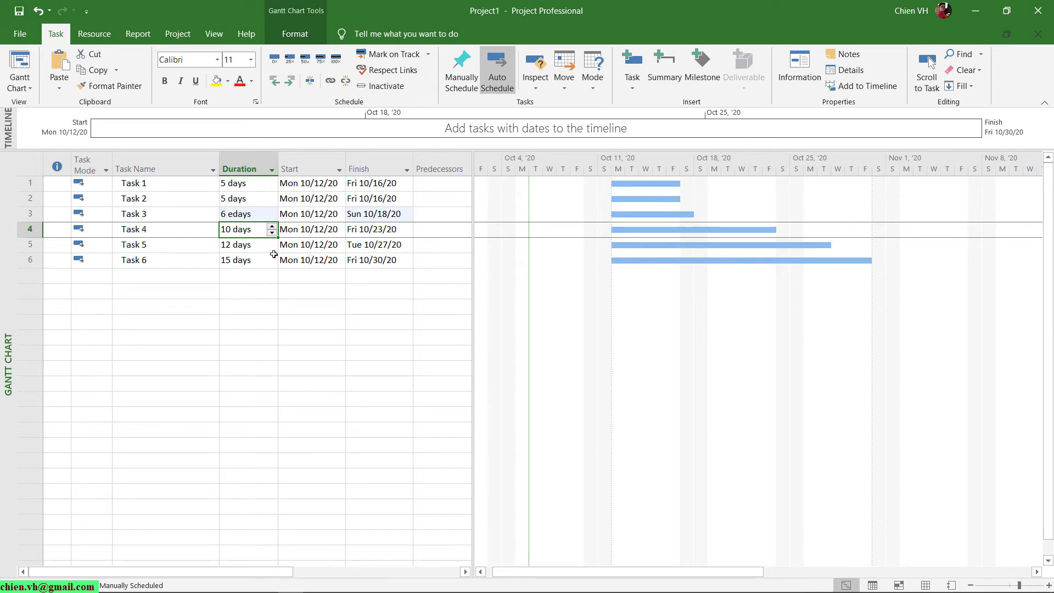
Change Task 4's duration from 10 days to 10 edays
click(24, 233)
click(146, 323)
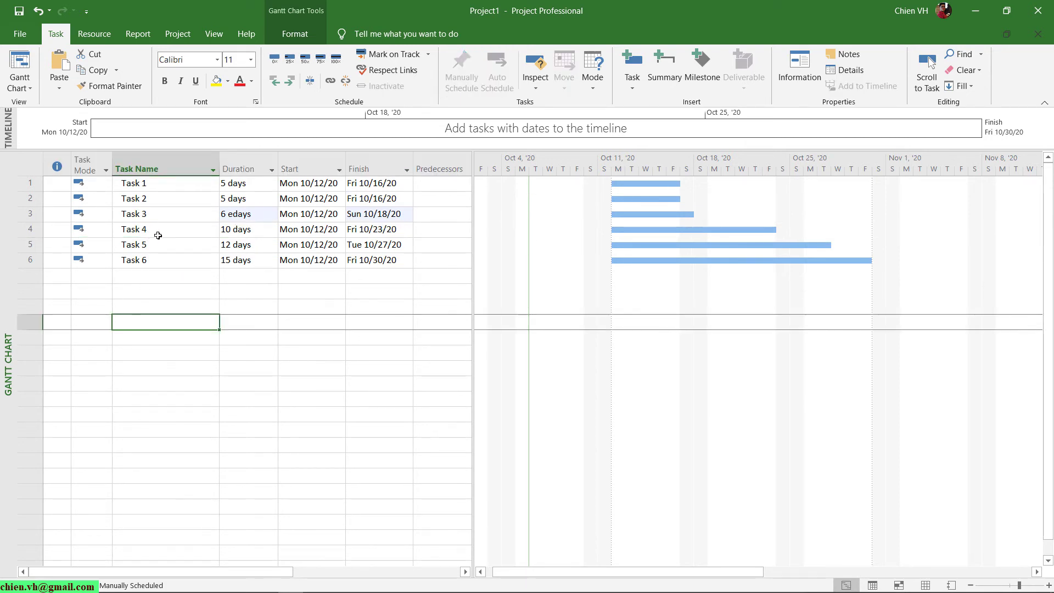
click(31, 231)
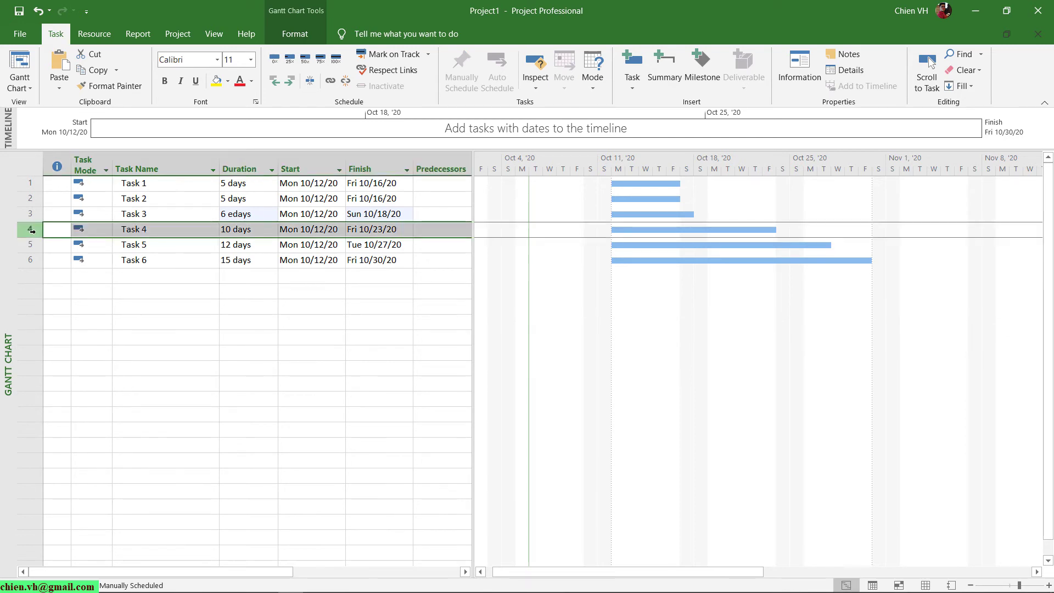
click(143, 307)
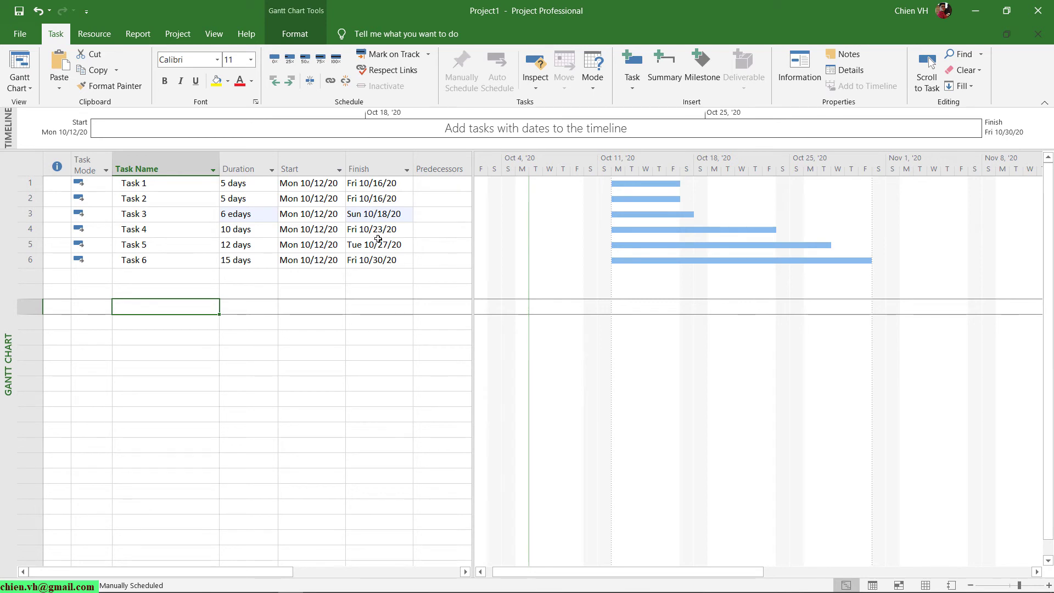
click(235, 230)
click(235, 230)
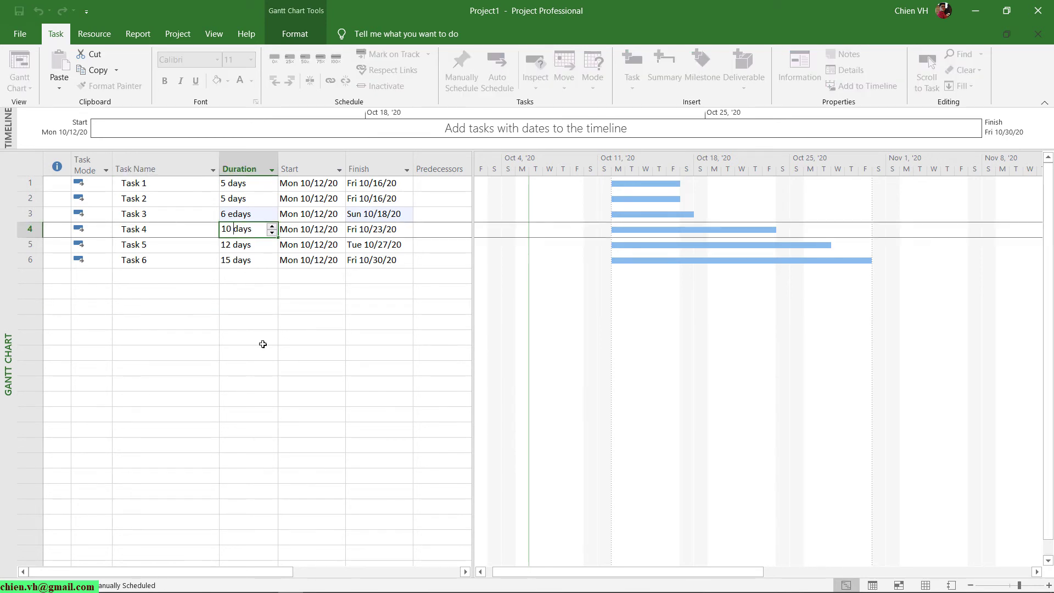
text(e)
key(Return)
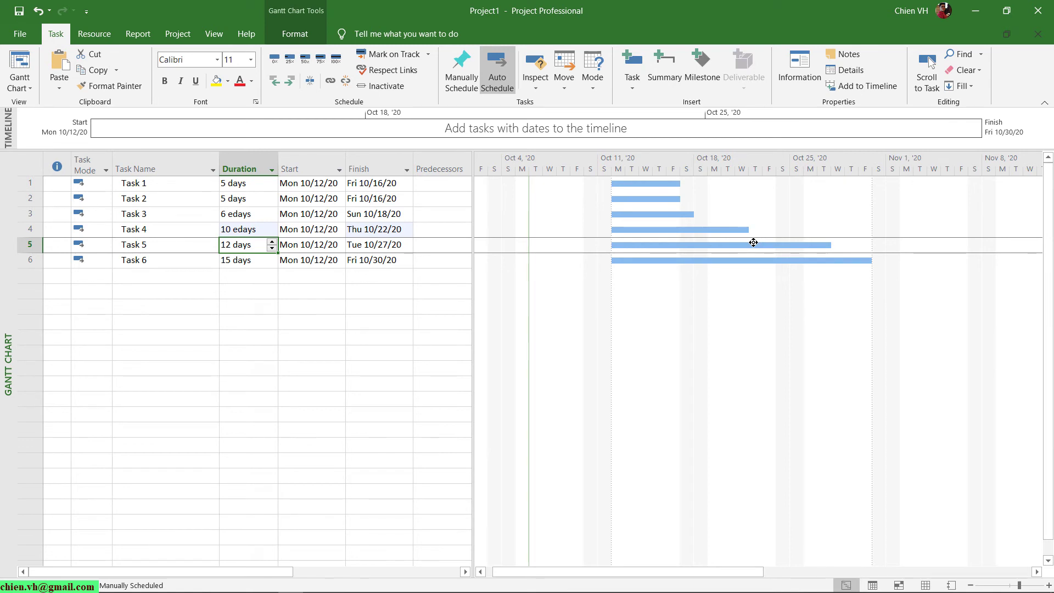
Change Task 5's duration from 12 days to 12 edays
click(149, 228)
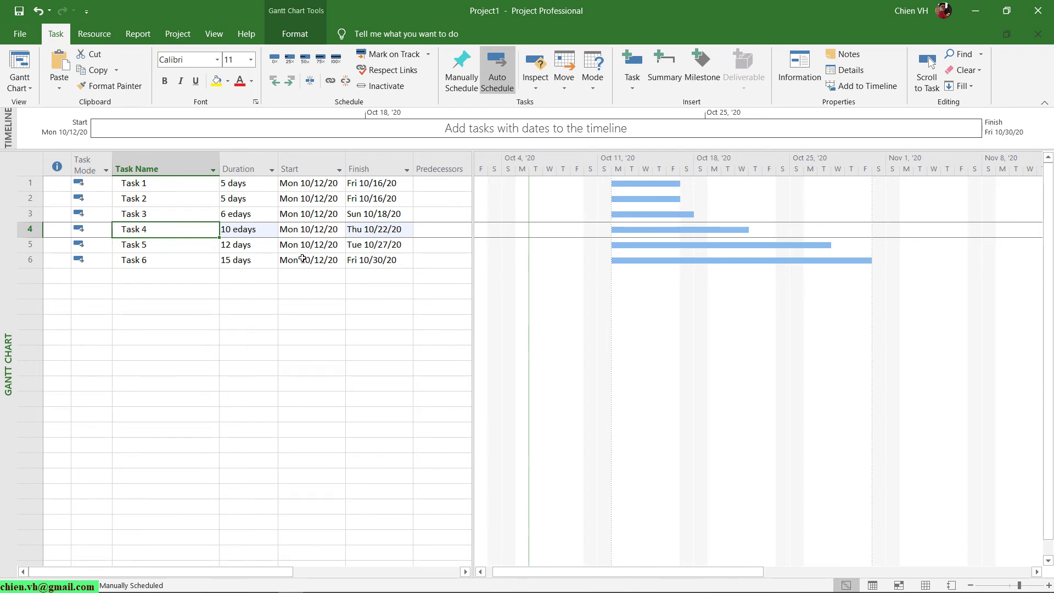
click(154, 248)
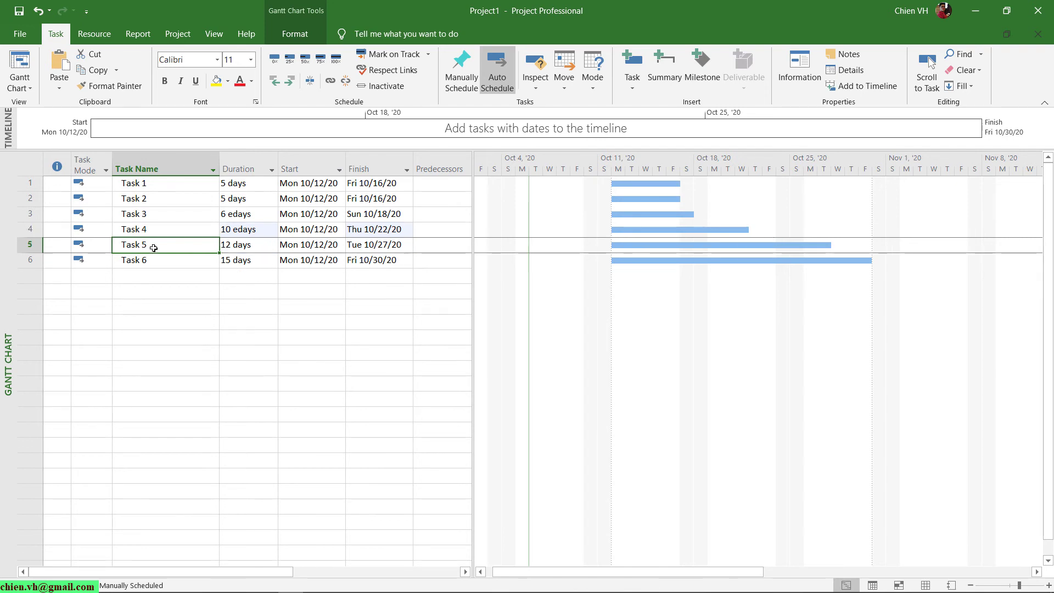
click(222, 247)
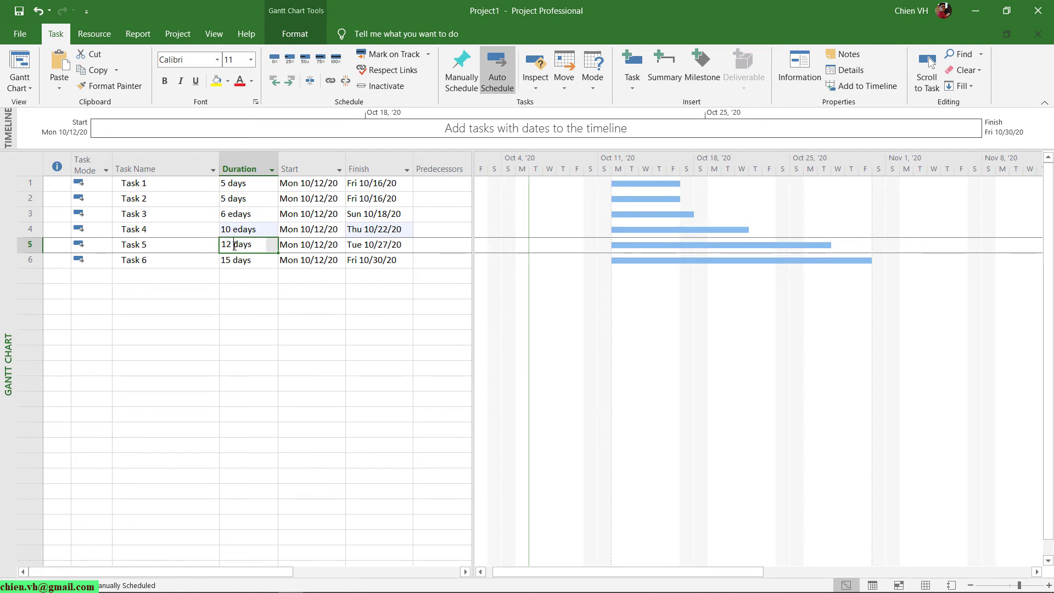
click(235, 245)
text(e)
key(Return)
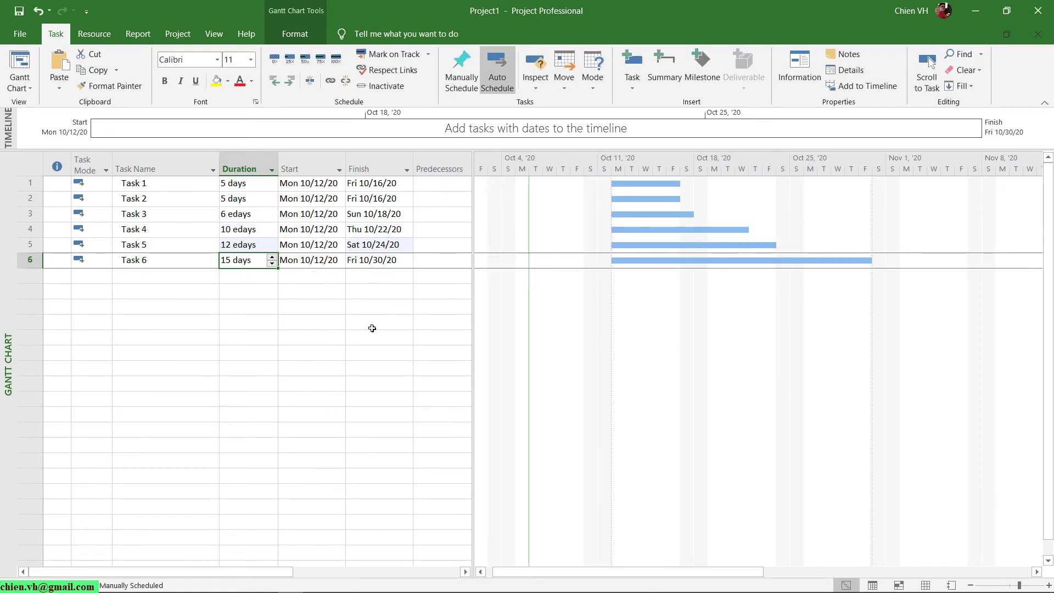
click(29, 244)
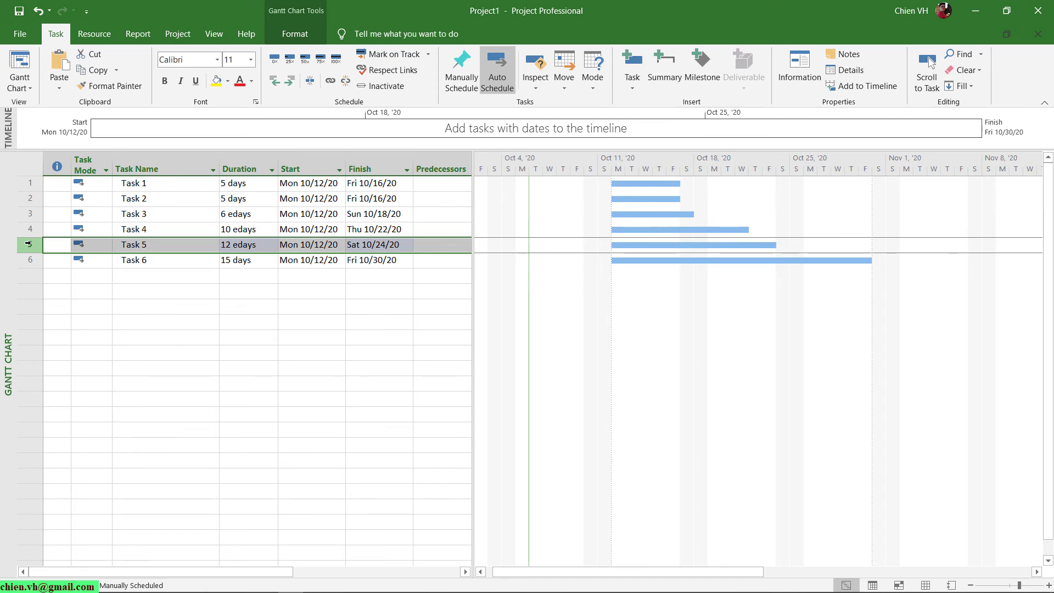